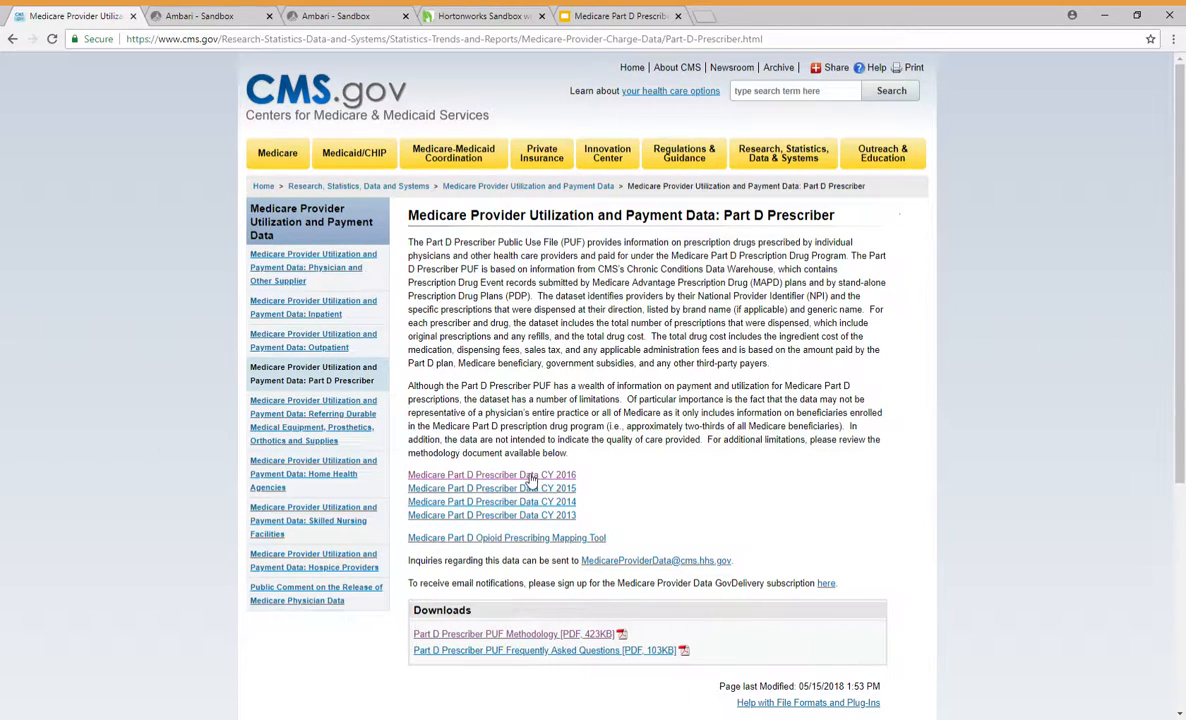
Step: Open the Medicare Part D Prescriber Data CY 2016 page and examine the available detailed data downloads
{"action": "left_click", "coordinate": [500, 477]}
{"action": "scroll", "coordinate": [546, 479], "scroll_direction": "down", "scroll_amount": 2}
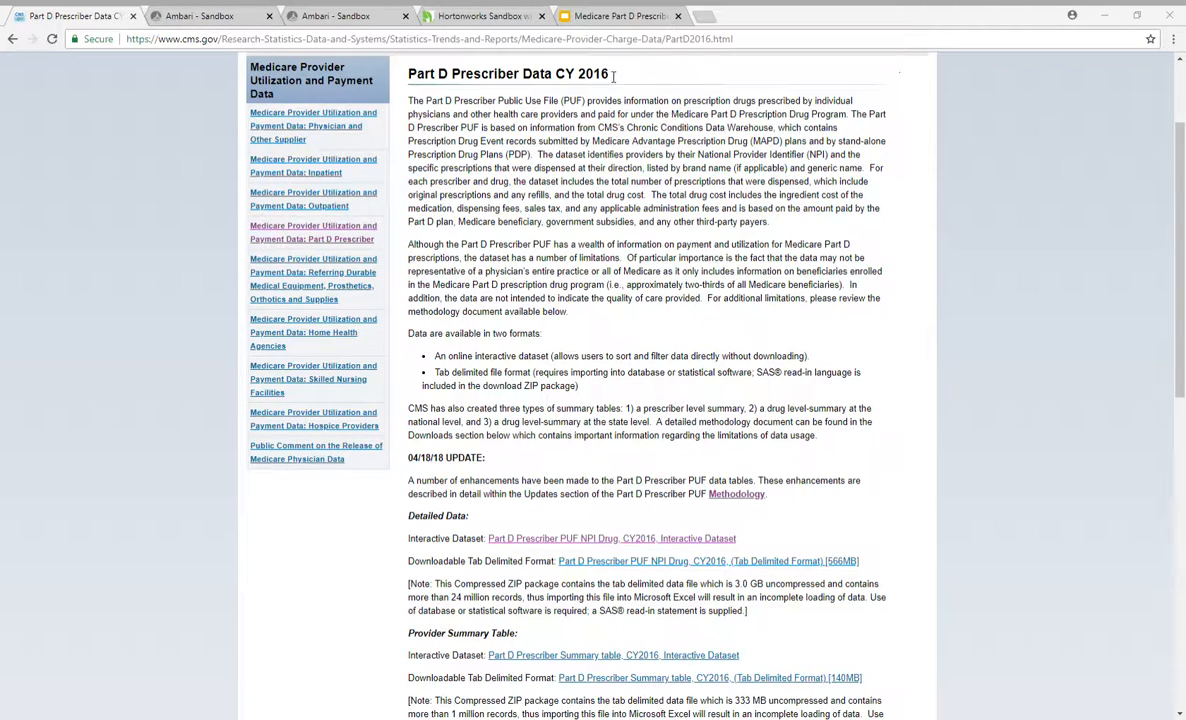
{"action": "left_click", "coordinate": [548, 482]}
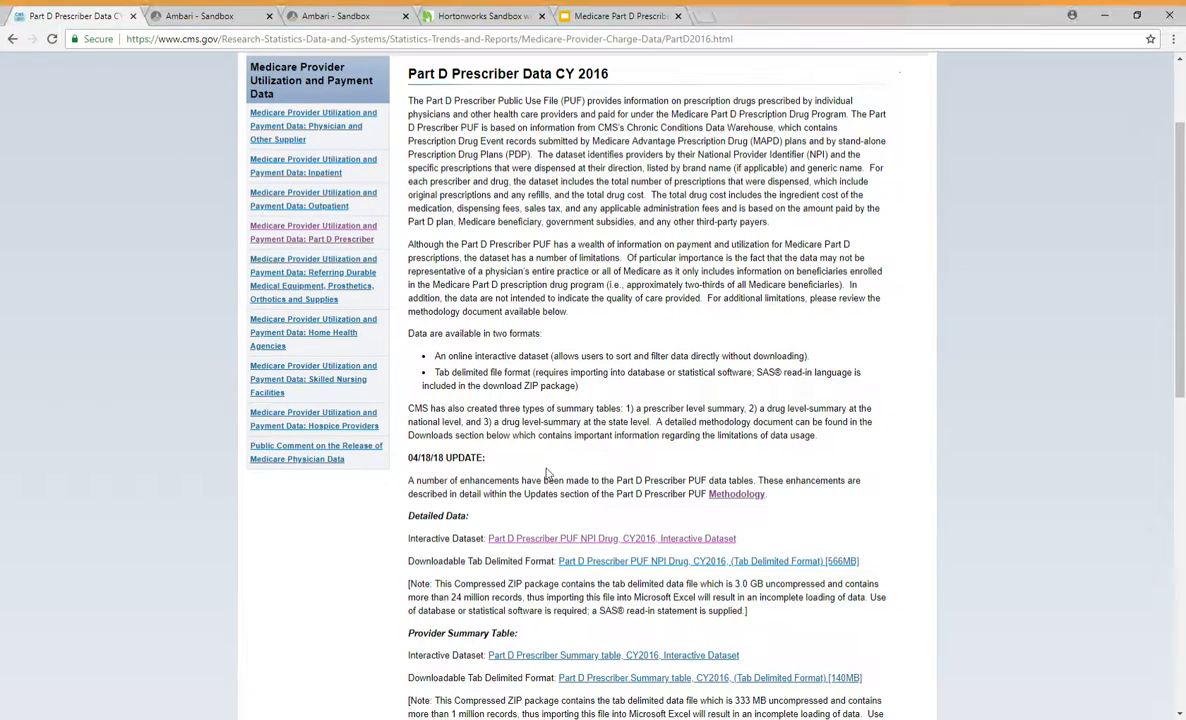
Step: Switch to the Ambari Sandbox, load the Files View and open the /tmp/maria_dev folder
{"action": "left_click", "coordinate": [205, 16]}
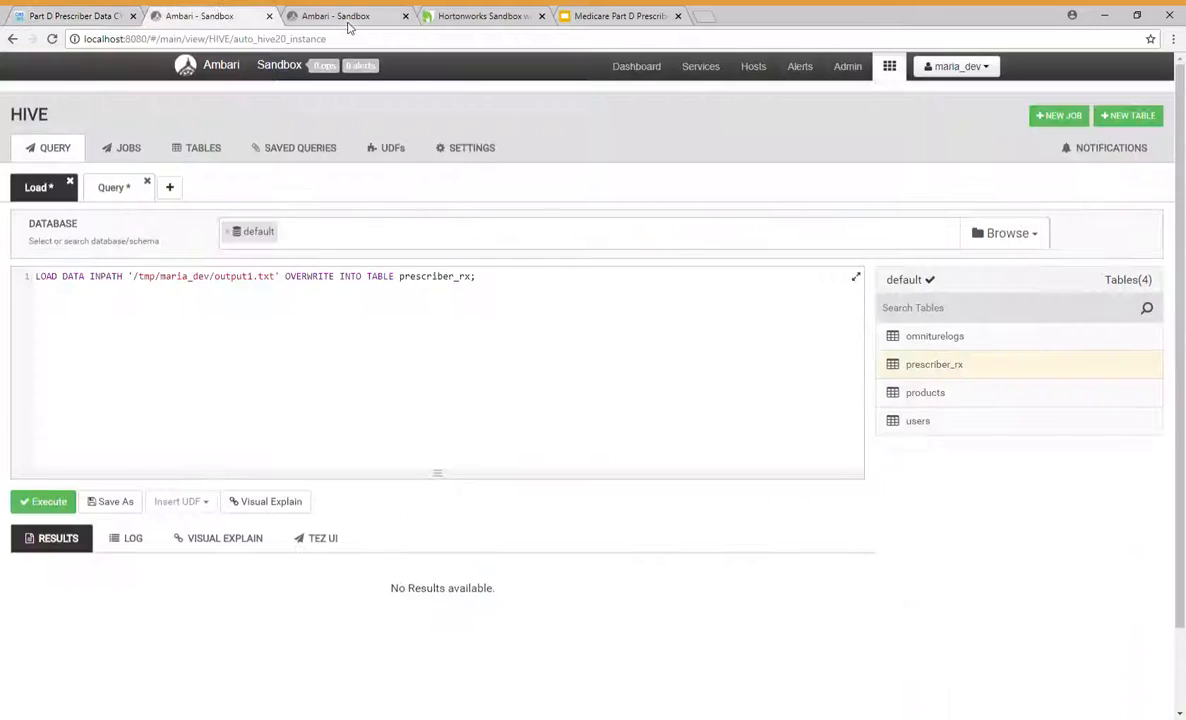
{"action": "left_click", "coordinate": [326, 20]}
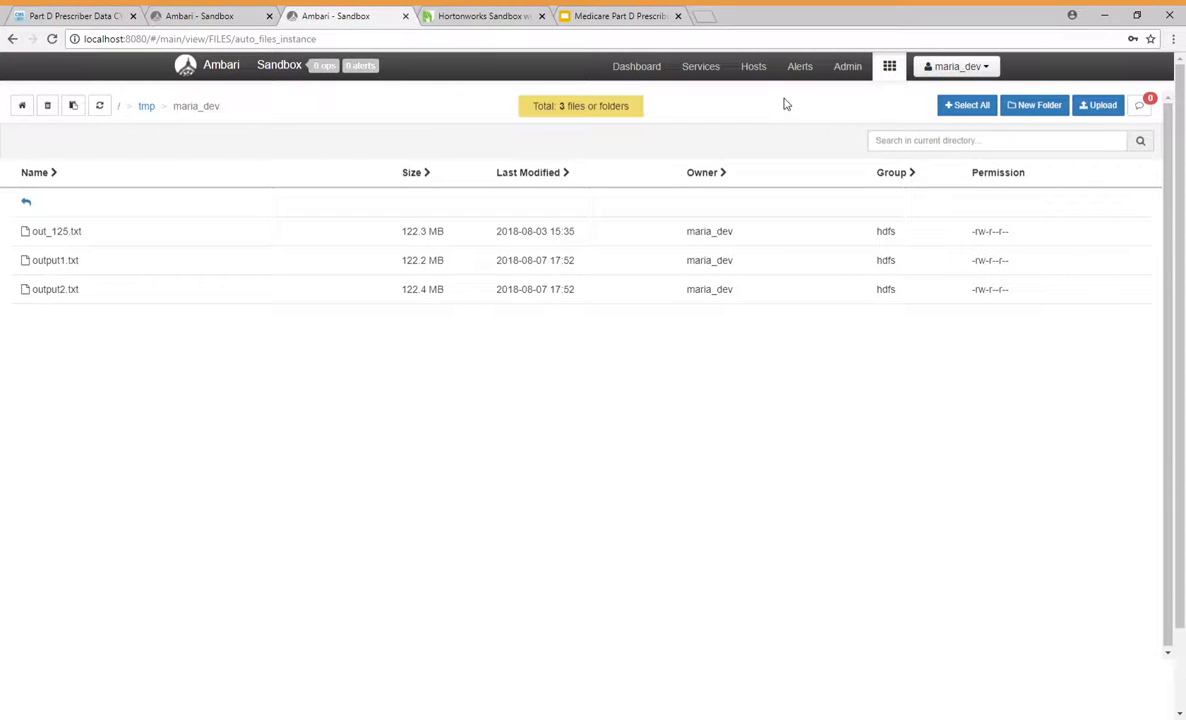
{"action": "left_click", "coordinate": [636, 67]}
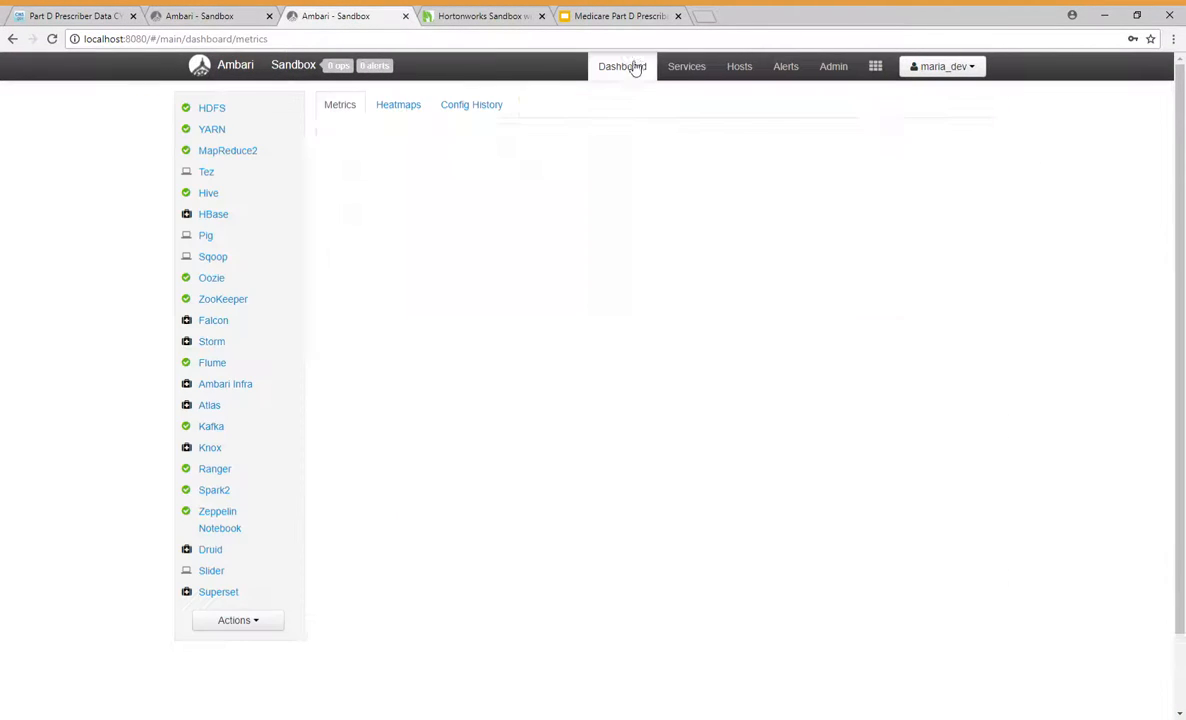
{"action": "left_click", "coordinate": [875, 66]}
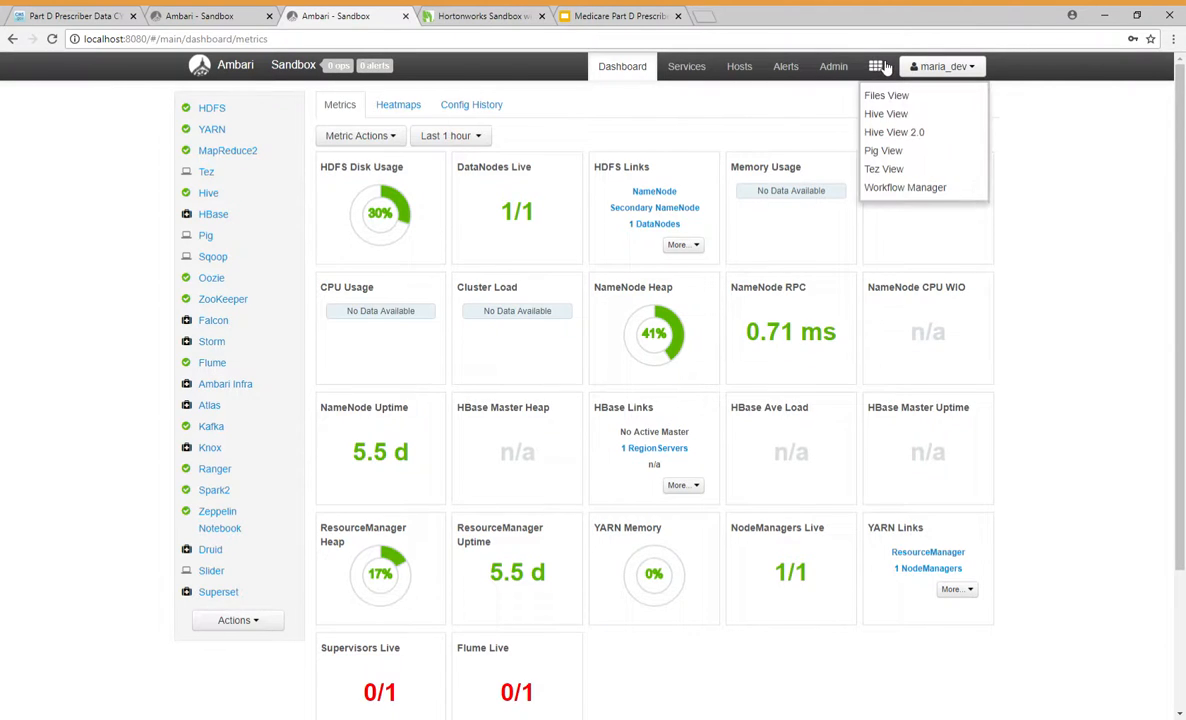
{"action": "left_click", "coordinate": [887, 96]}
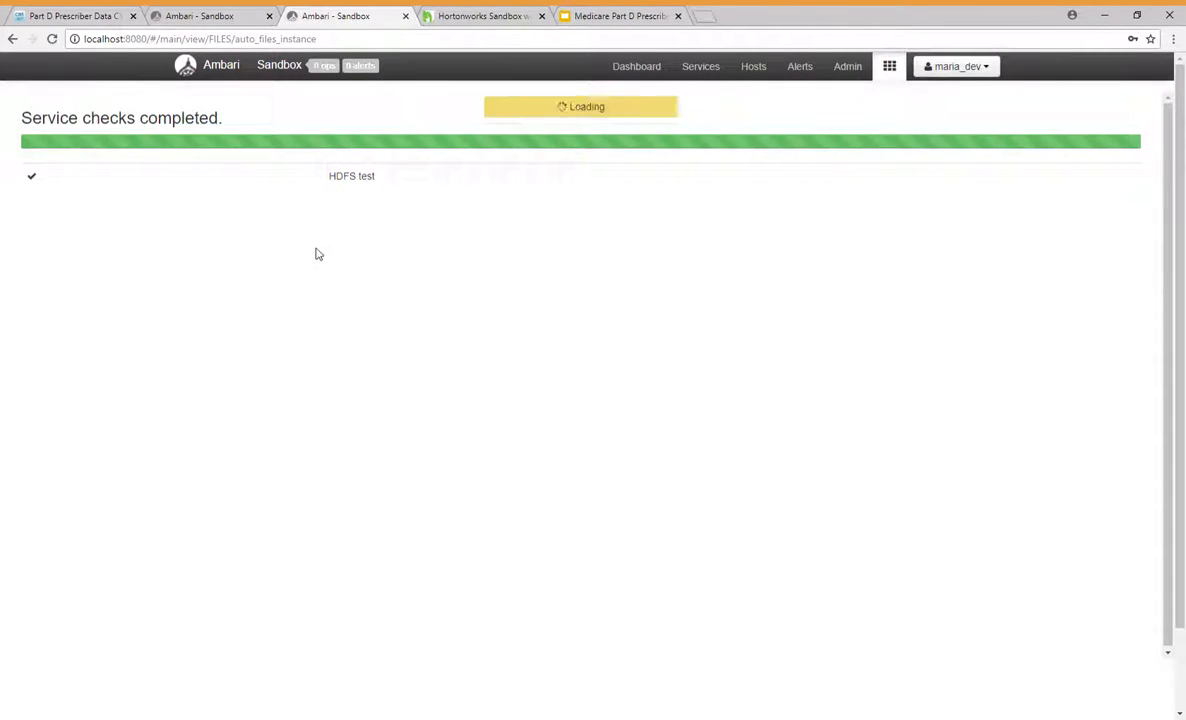
{"action": "left_click", "coordinate": [40, 464]}
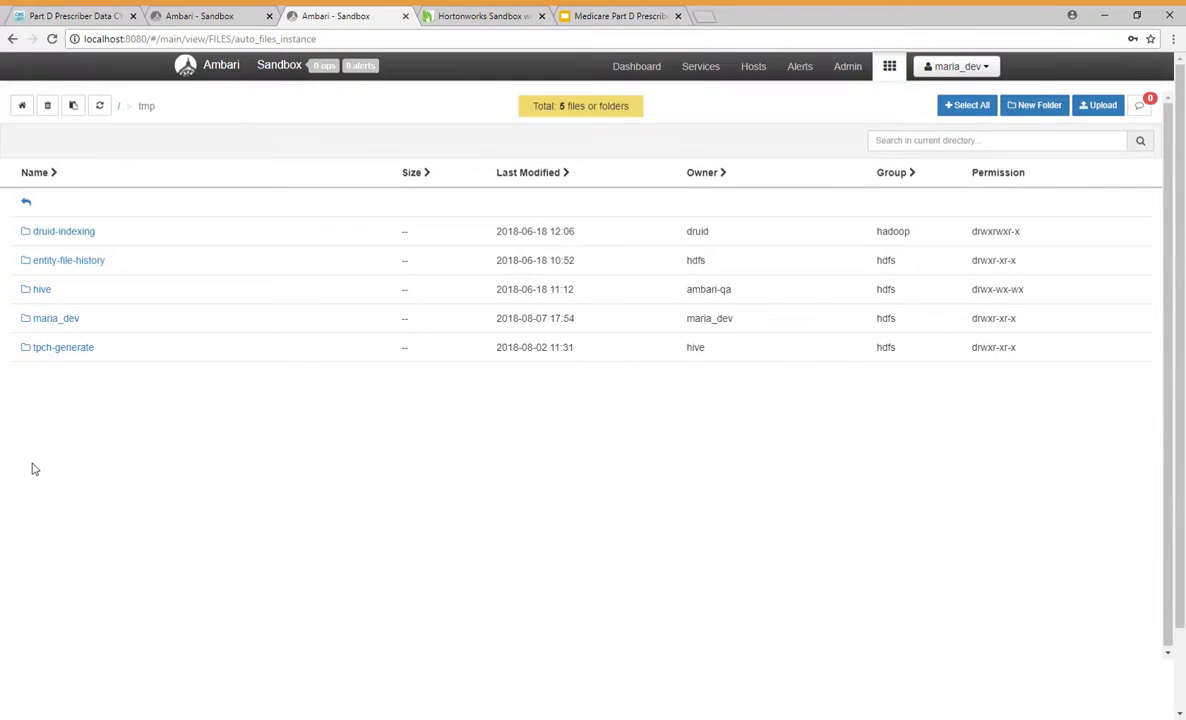
{"action": "left_click", "coordinate": [40, 318]}
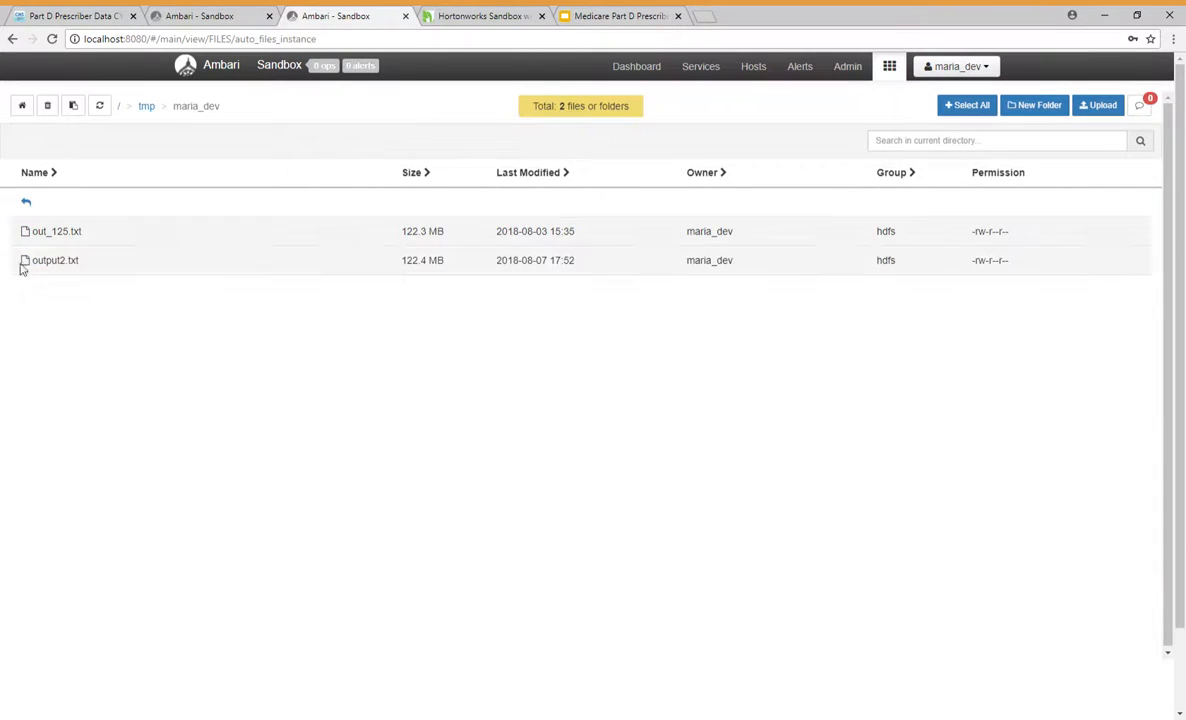
Step: Upload the file output1.txt to the /tmp/maria_dev folder
{"action": "left_click", "coordinate": [1108, 110]}
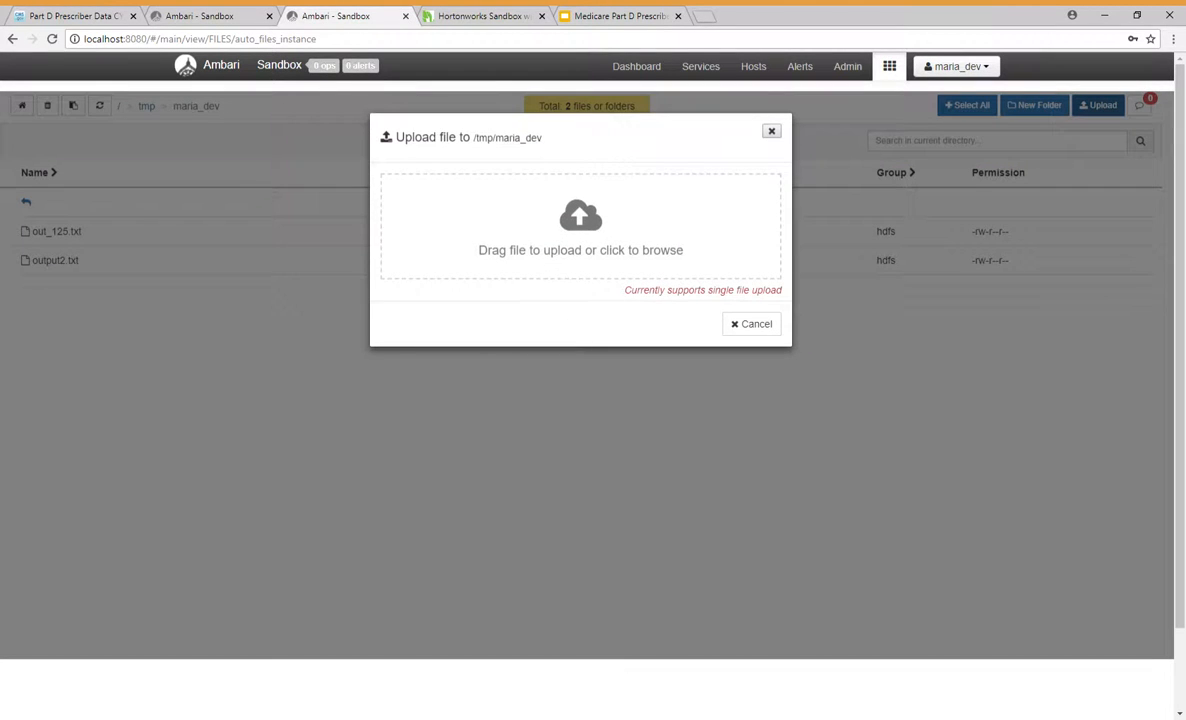
{"action": "left_click", "coordinate": [580, 230]}
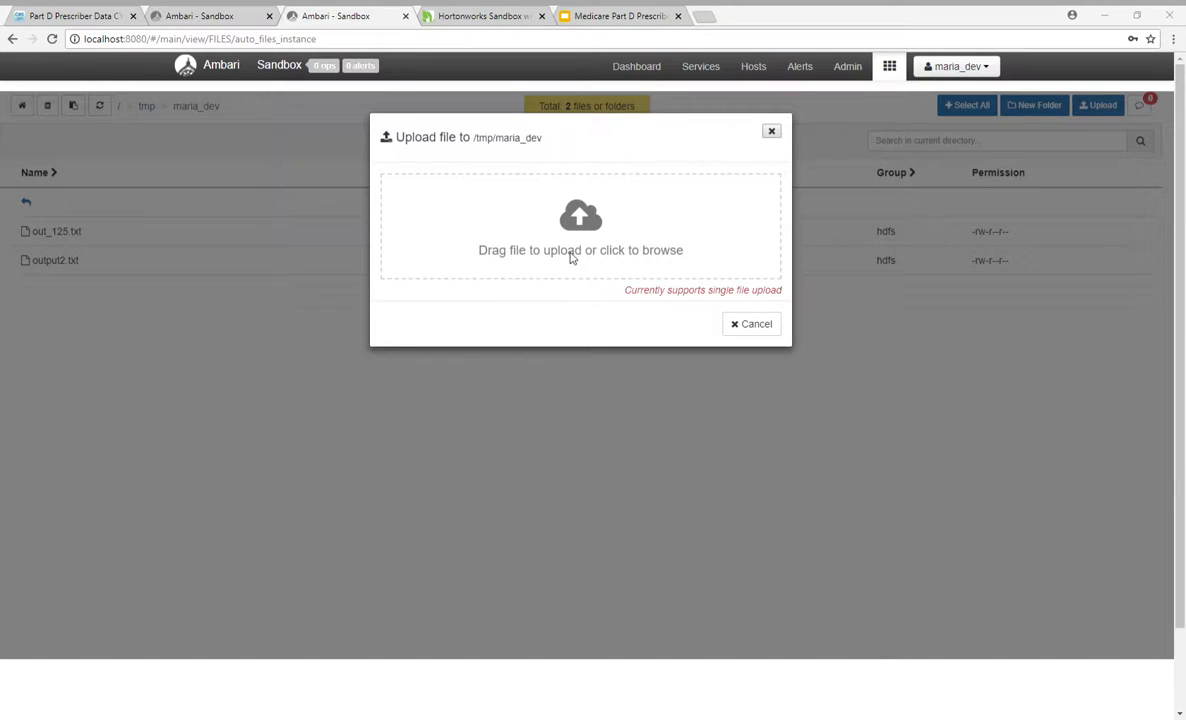
{"action": "double_click", "coordinate": [390, 238]}
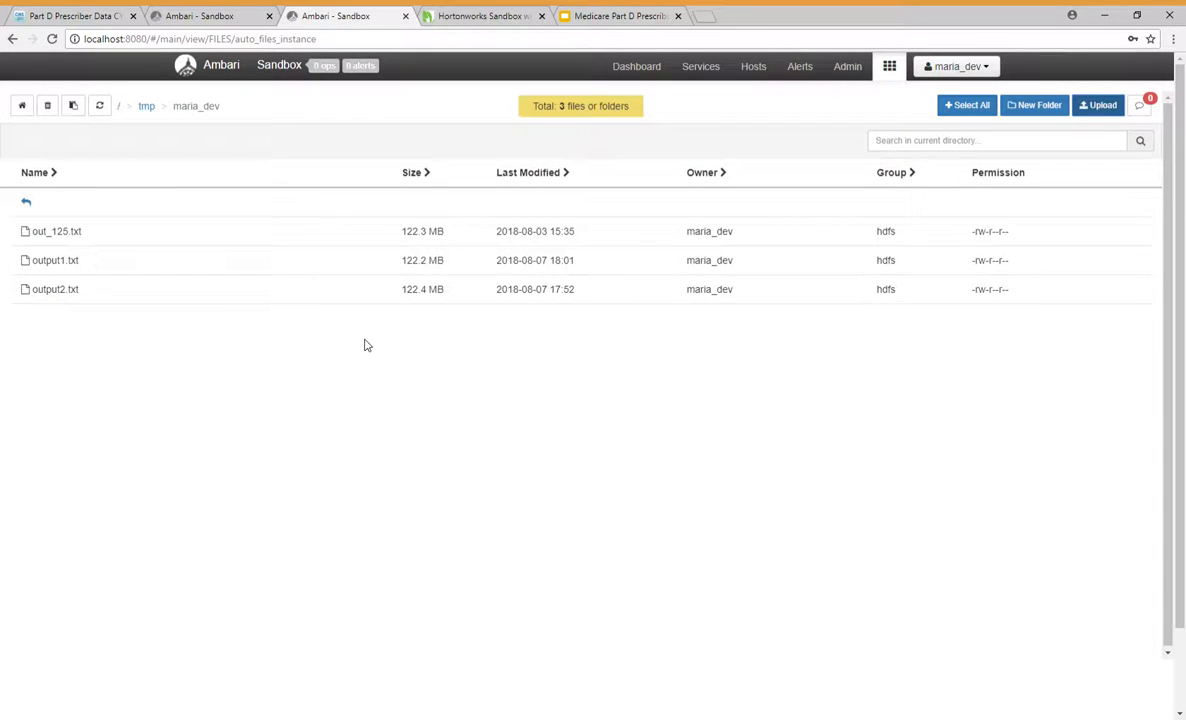
Step: Check the prescriber_rx columns in Hive, then execute the Load query that overwrites the table with /tmp/maria_dev/output1.txt
{"action": "left_click", "coordinate": [218, 18]}
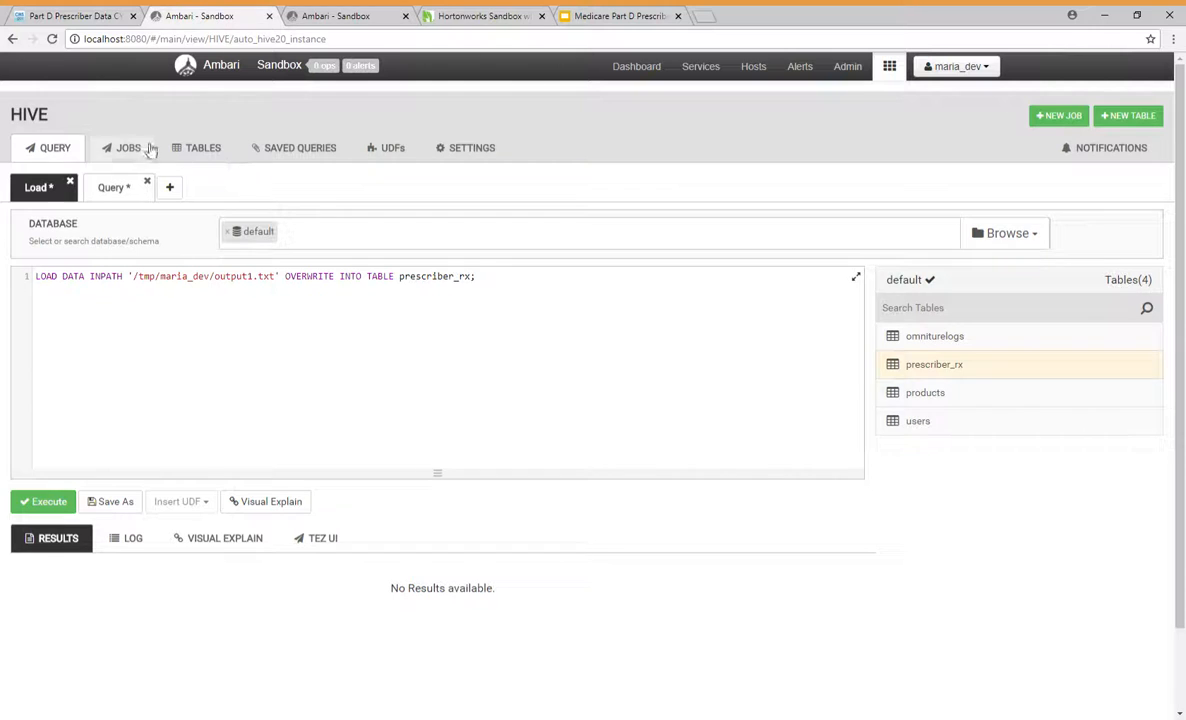
{"action": "left_click", "coordinate": [889, 66]}
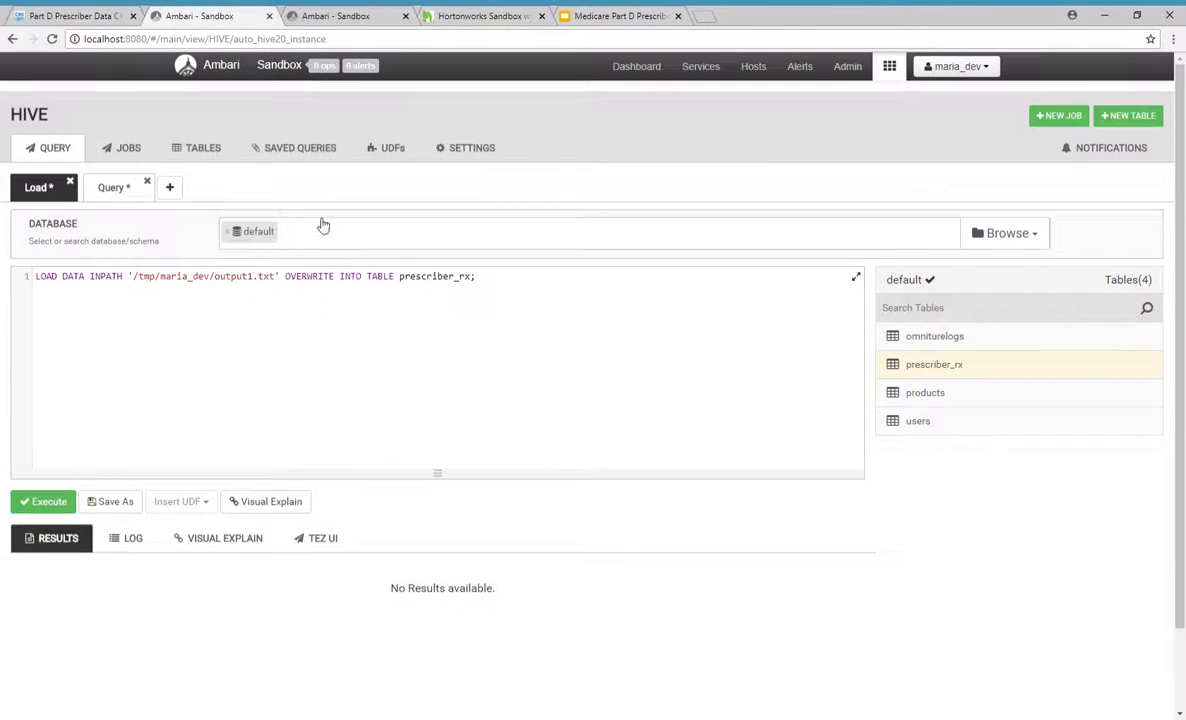
{"action": "left_click", "coordinate": [203, 149]}
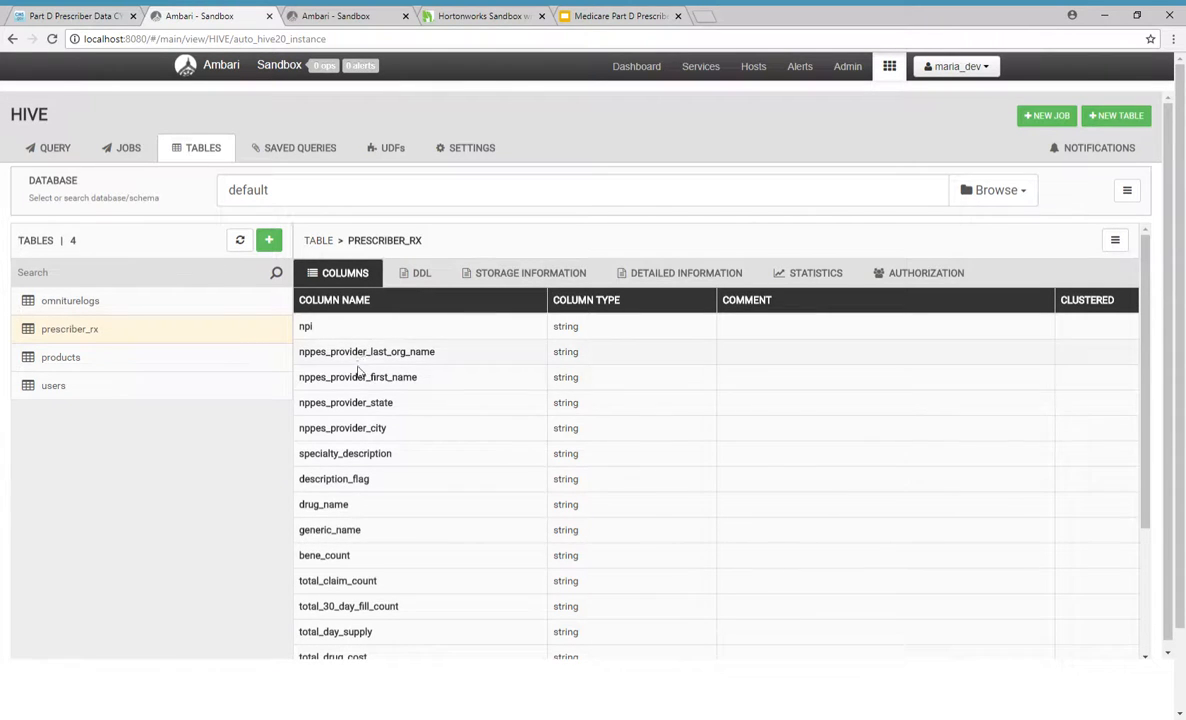
{"action": "left_click", "coordinate": [57, 148]}
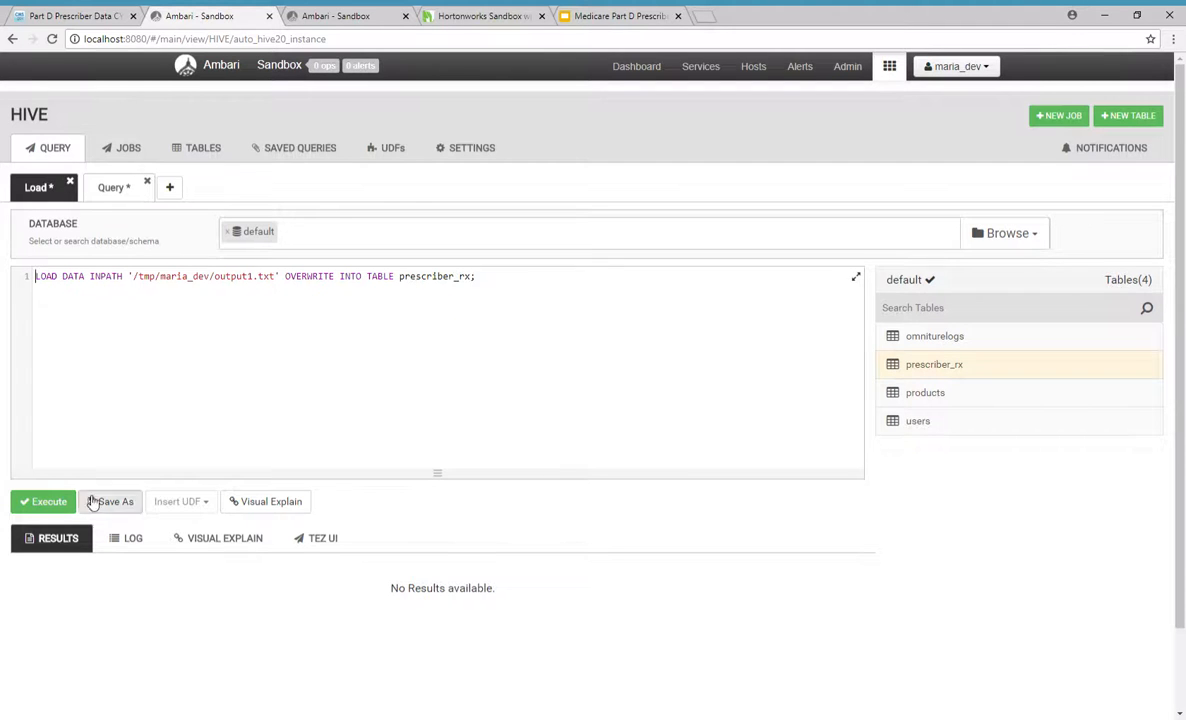
{"action": "left_click", "coordinate": [44, 502]}
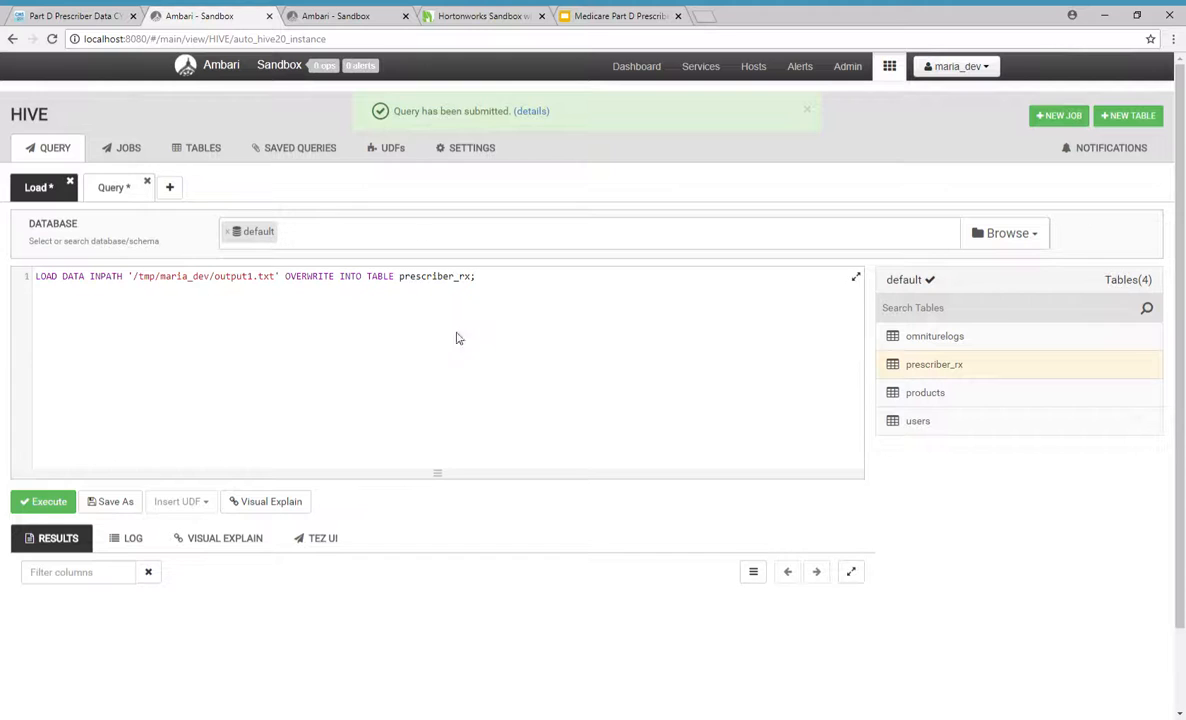
Step: Review the submission notification, sort the Hive jobs by start time with the newest first, and expand the latest Load job's query
{"action": "left_click", "coordinate": [533, 114]}
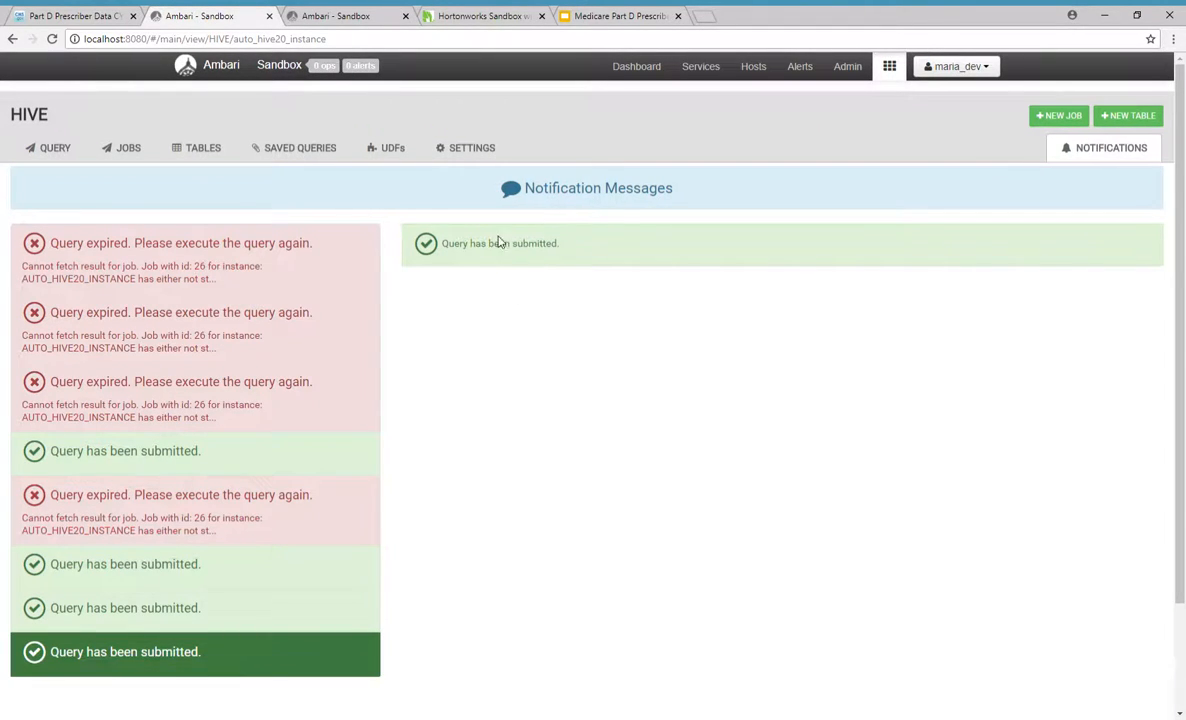
{"action": "left_click", "coordinate": [138, 150]}
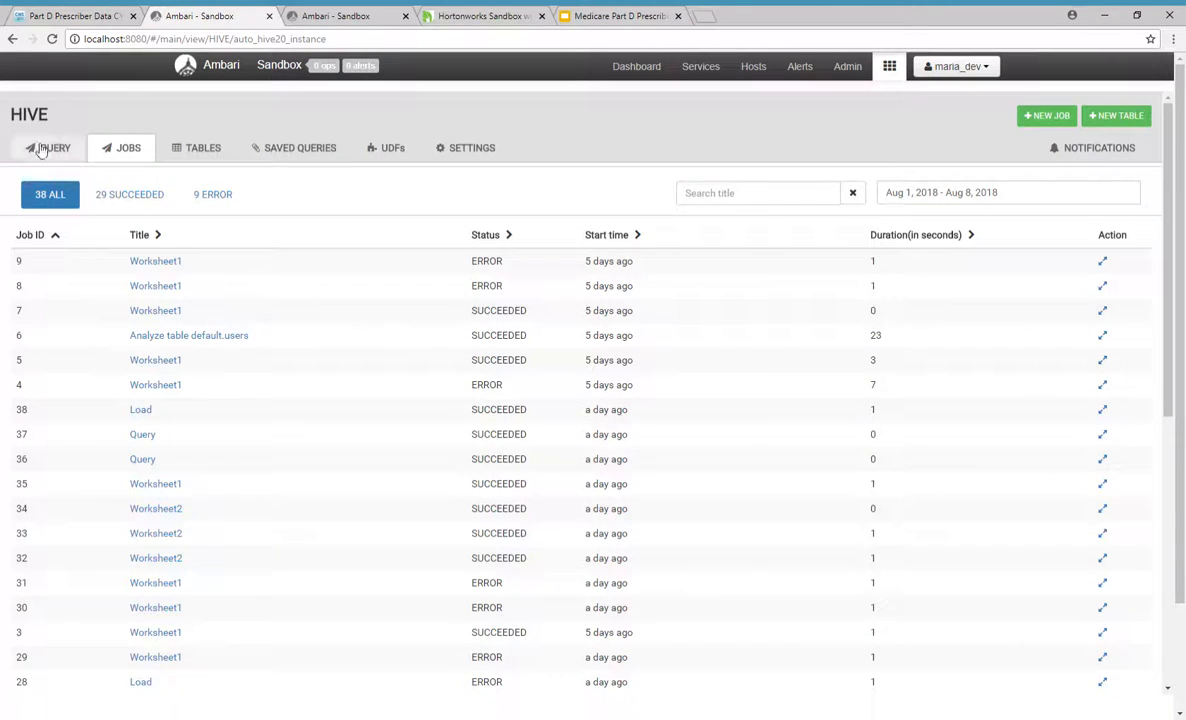
{"action": "left_click", "coordinate": [56, 238]}
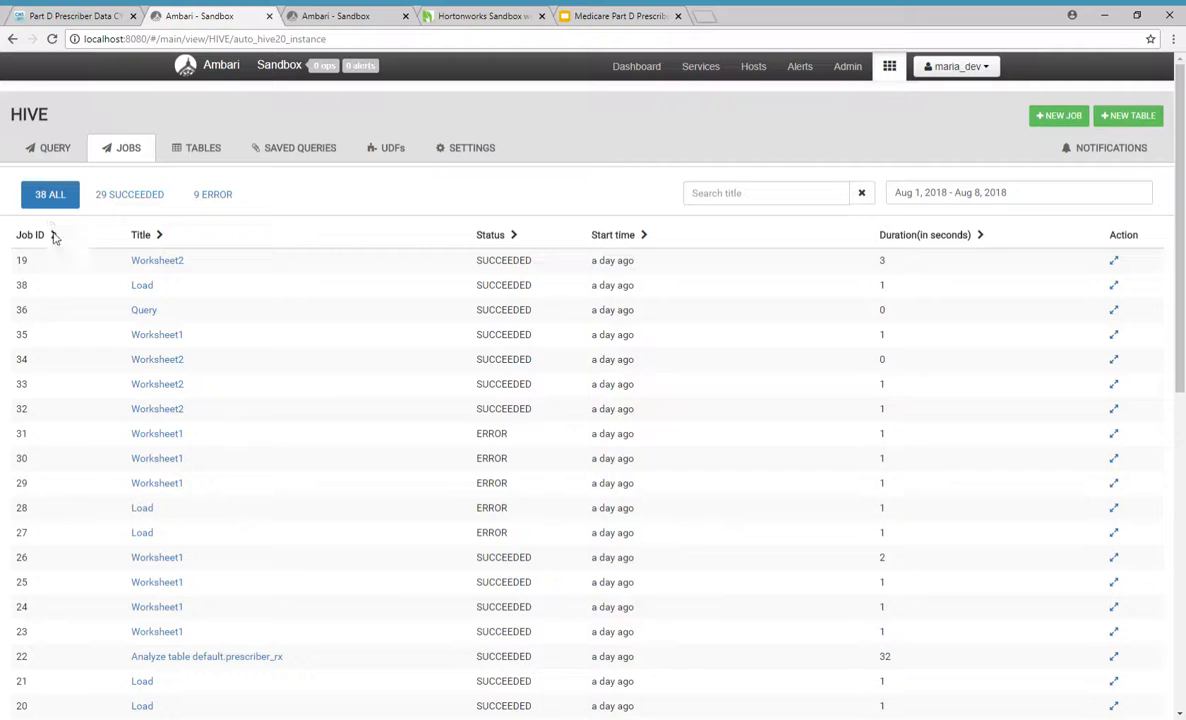
{"action": "left_click", "coordinate": [53, 233]}
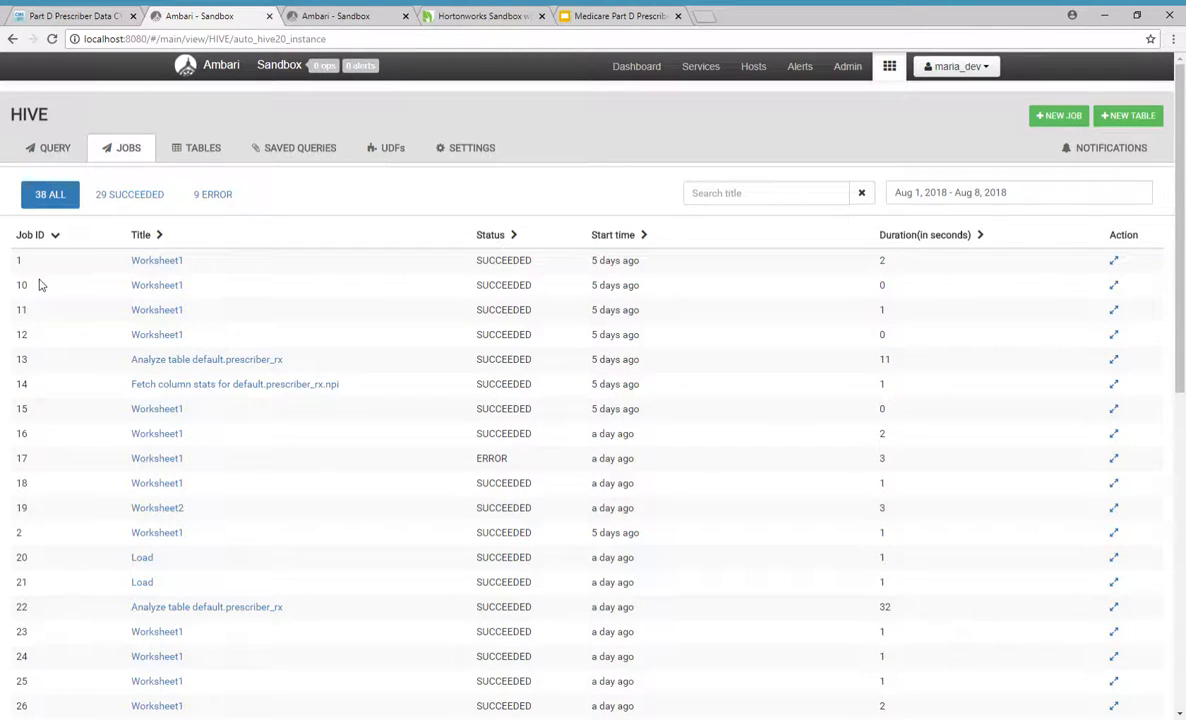
{"action": "left_click", "coordinate": [645, 236]}
{"action": "left_click", "coordinate": [645, 237]}
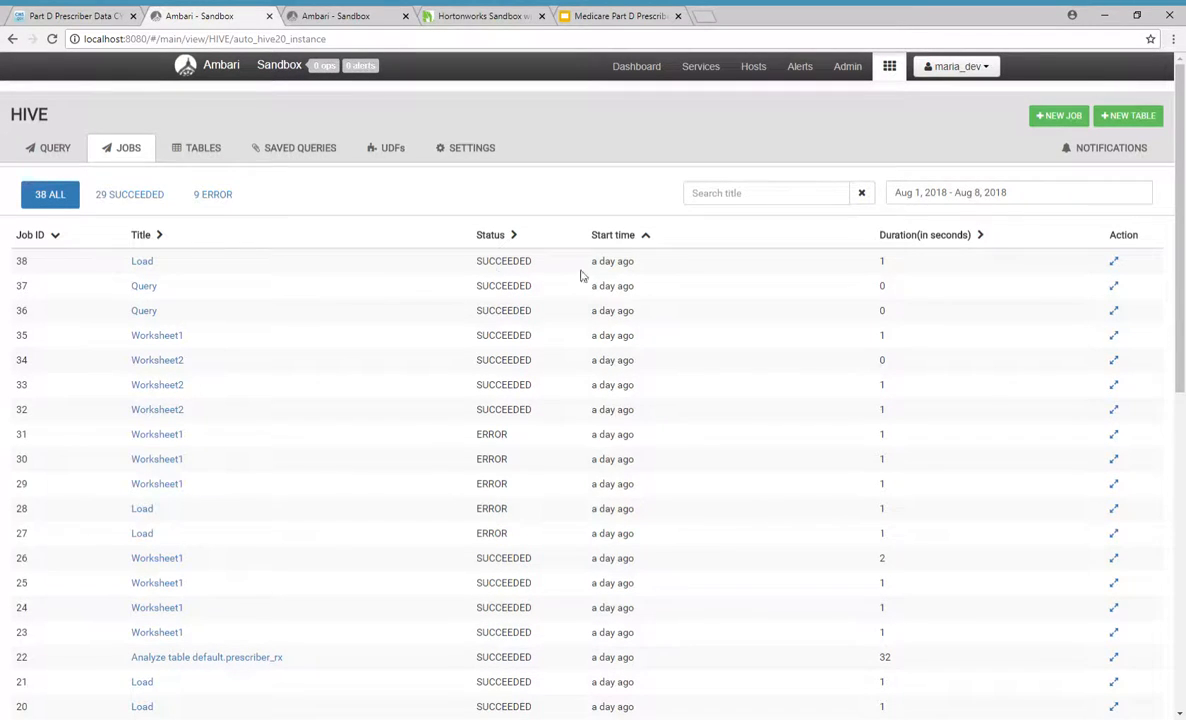
{"action": "left_click", "coordinate": [1116, 262]}
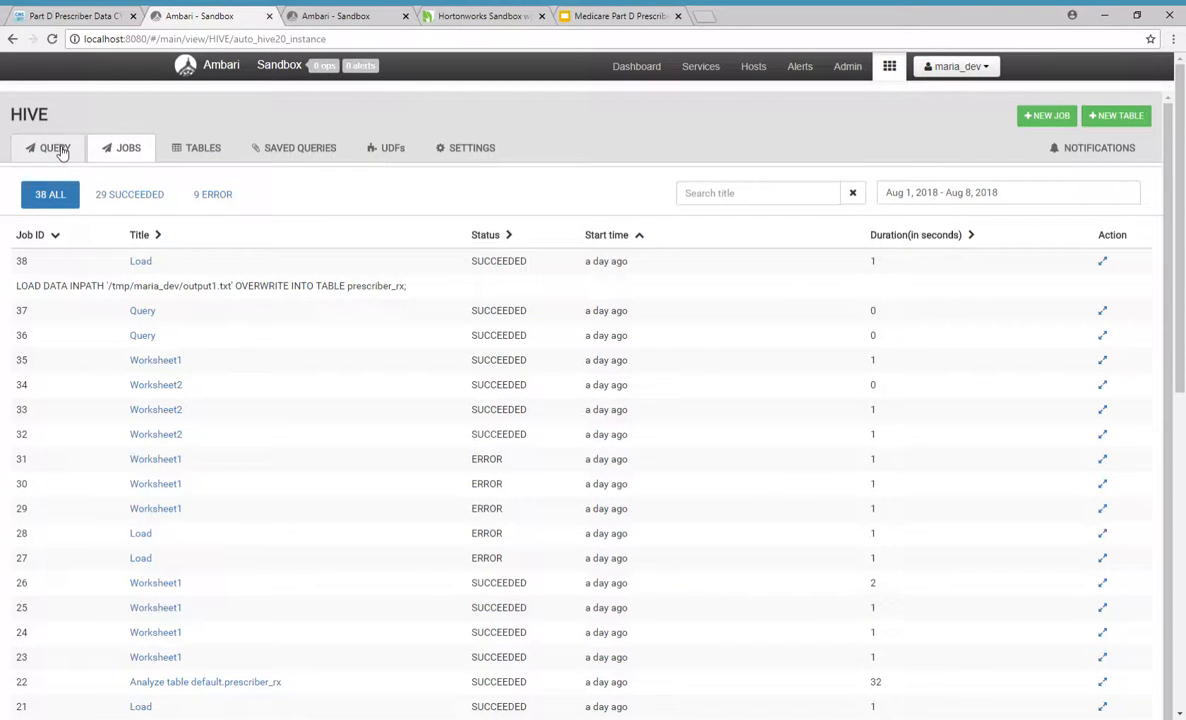
Step: Open the statistics of the prescriber_rx table and recompute them without including columns
{"action": "left_click", "coordinate": [205, 150]}
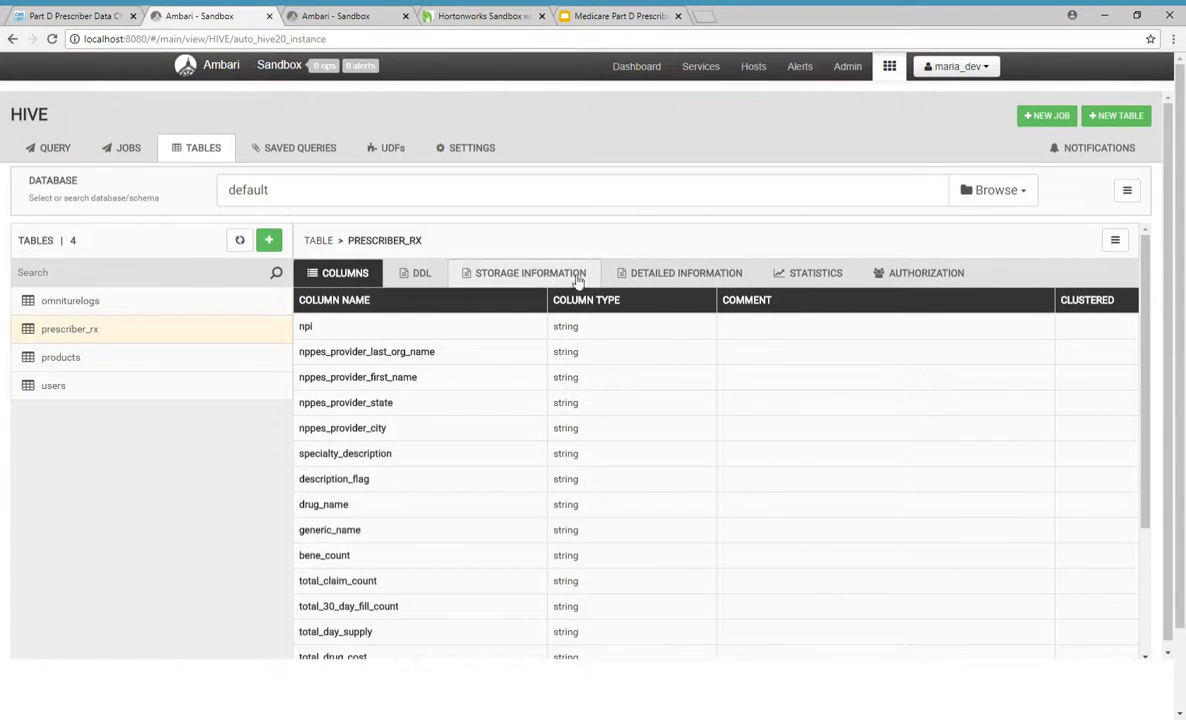
{"action": "left_click", "coordinate": [812, 278]}
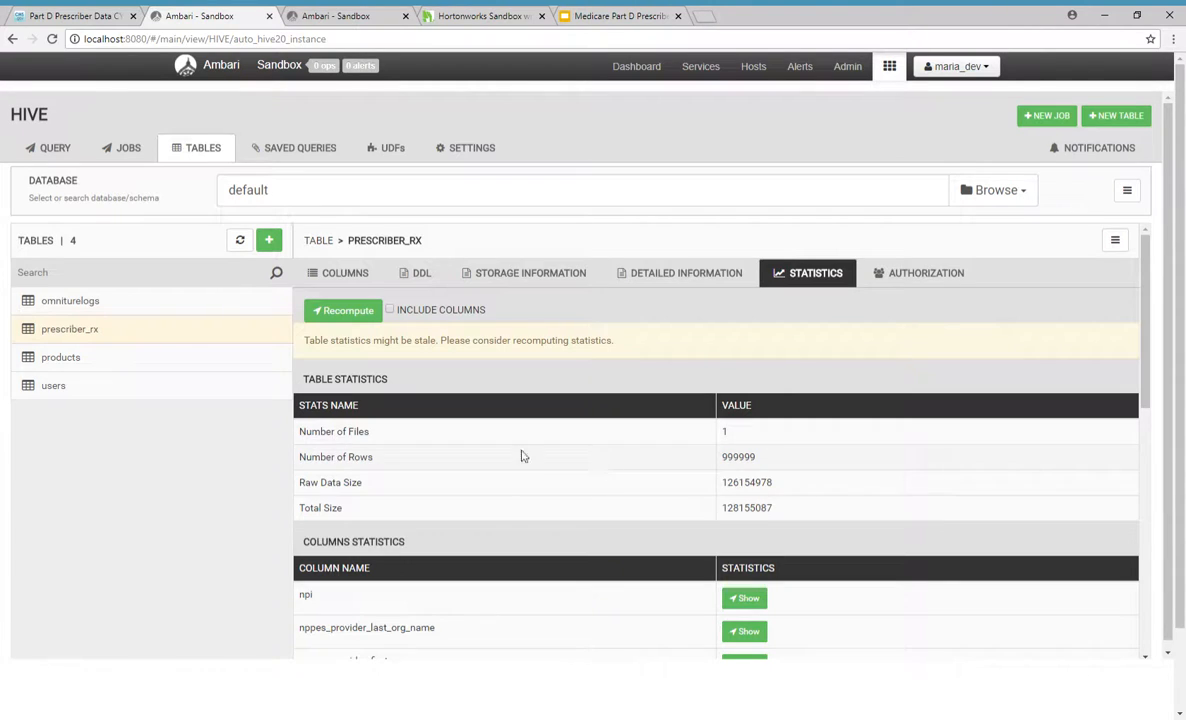
{"action": "left_click_drag", "start_coordinate": [739, 457], "coordinate": [768, 459]}
{"action": "left_click", "coordinate": [360, 313]}
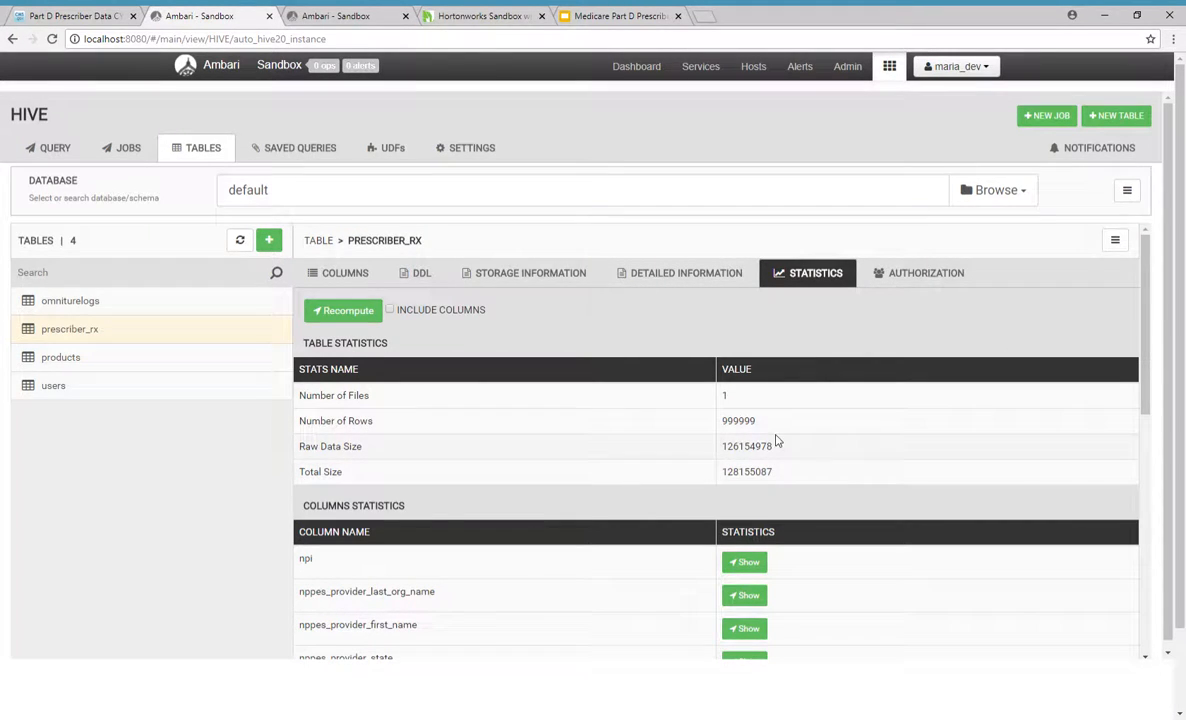
Step: Show the column statistics for npi in the prescriber_rx table and look through them
{"action": "left_click", "coordinate": [746, 562]}
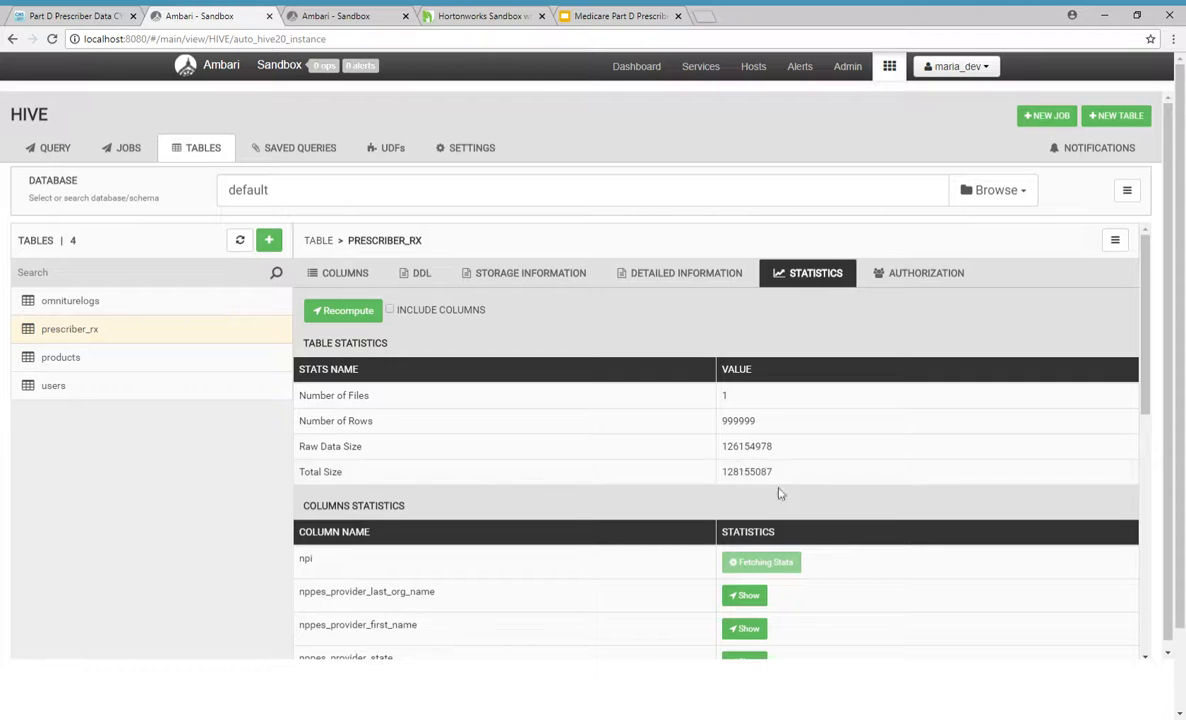
{"action": "scroll", "coordinate": [1138, 408], "scroll_direction": "down", "scroll_amount": 1}
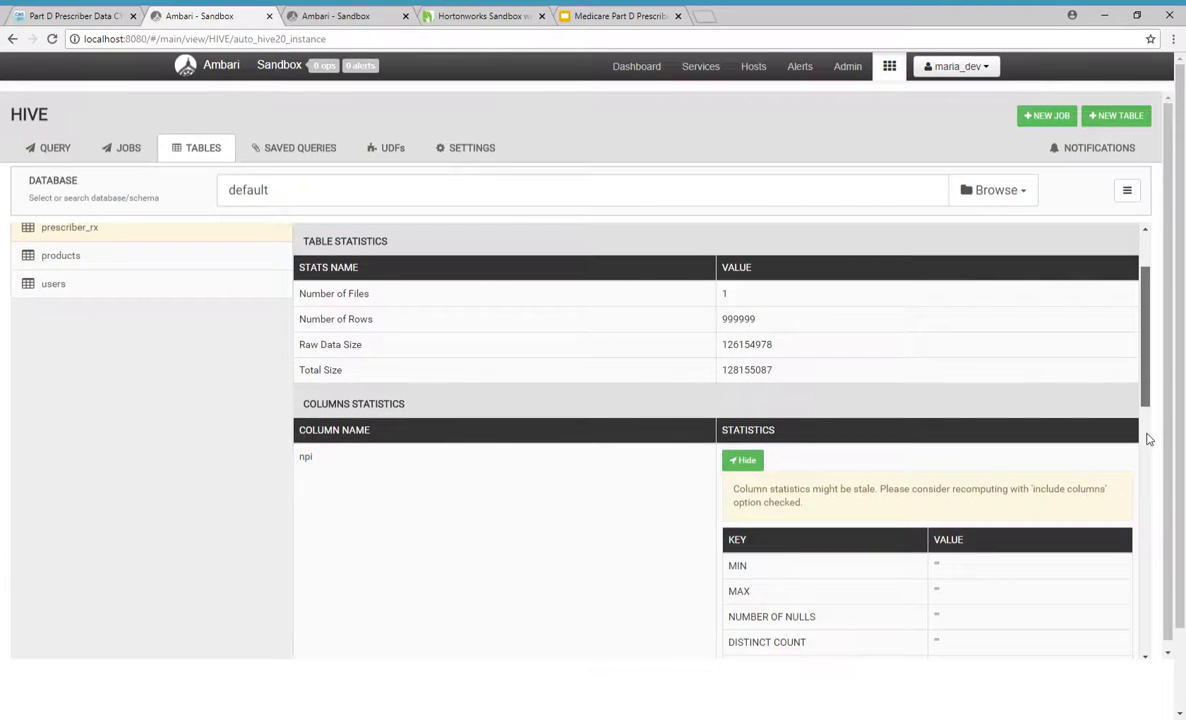
{"action": "scroll", "coordinate": [1152, 490], "scroll_direction": "down", "scroll_amount": 3}
{"action": "scroll", "coordinate": [1154, 530], "scroll_direction": "up", "scroll_amount": 4}
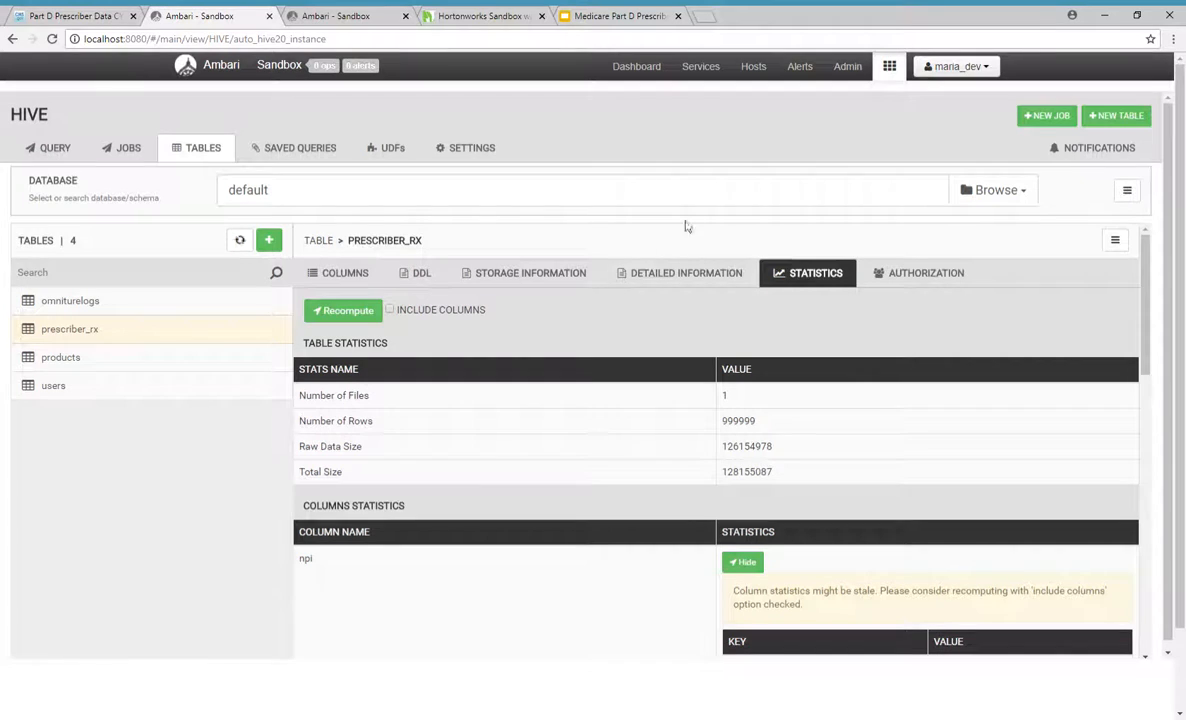
Step: Execute the saved select query on prescriber_rx for drug names, beneficiary and claim counts, 30-day fills, day supply and drug cost, and review the results
{"action": "left_click", "coordinate": [48, 150]}
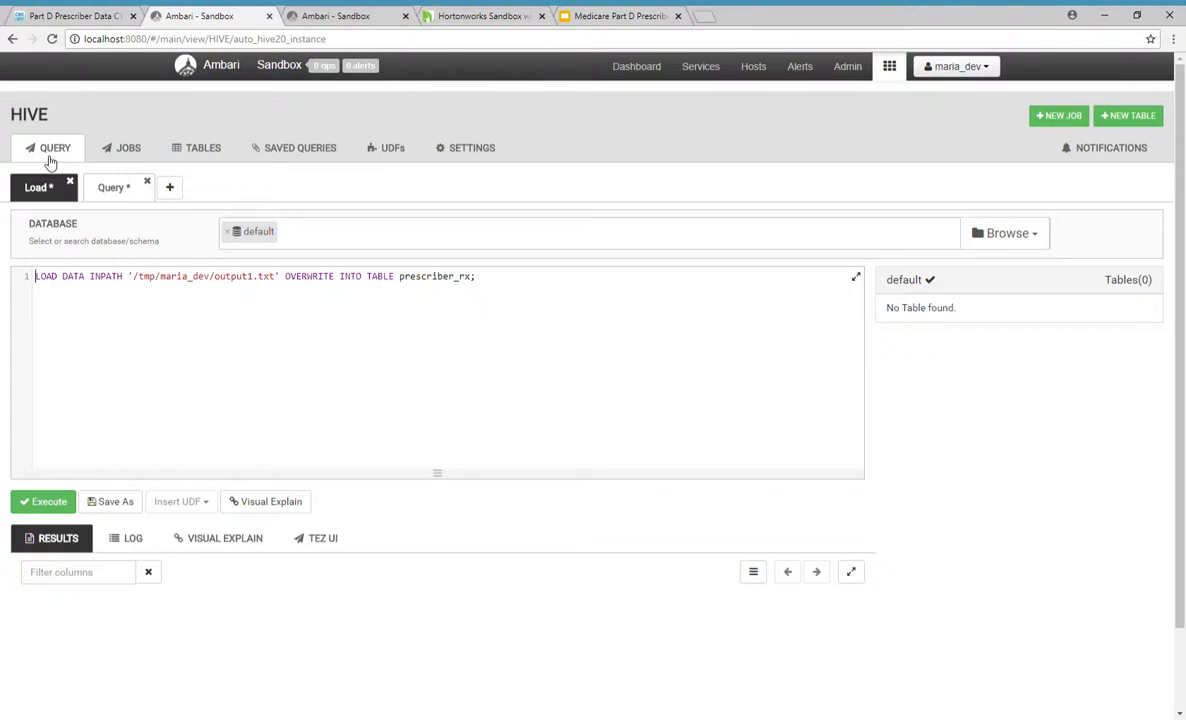
{"action": "left_click", "coordinate": [118, 190]}
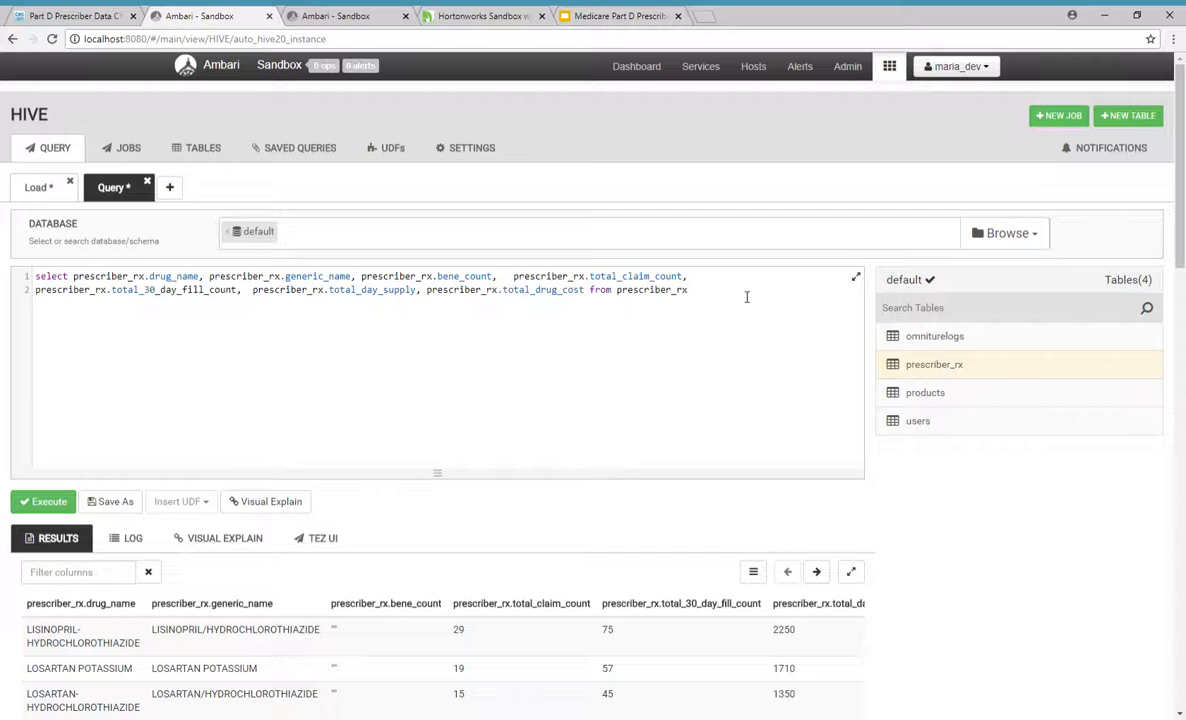
{"action": "double_click", "coordinate": [650, 290]}
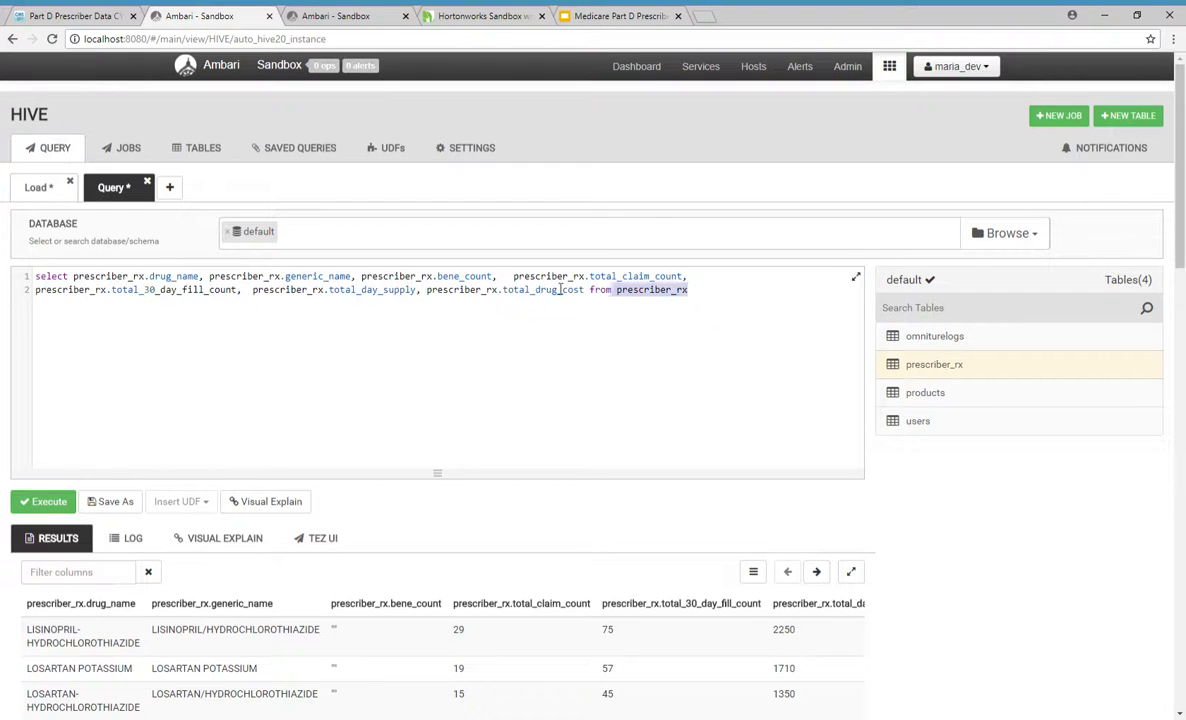
{"action": "key", "text": "ctrl+a"}
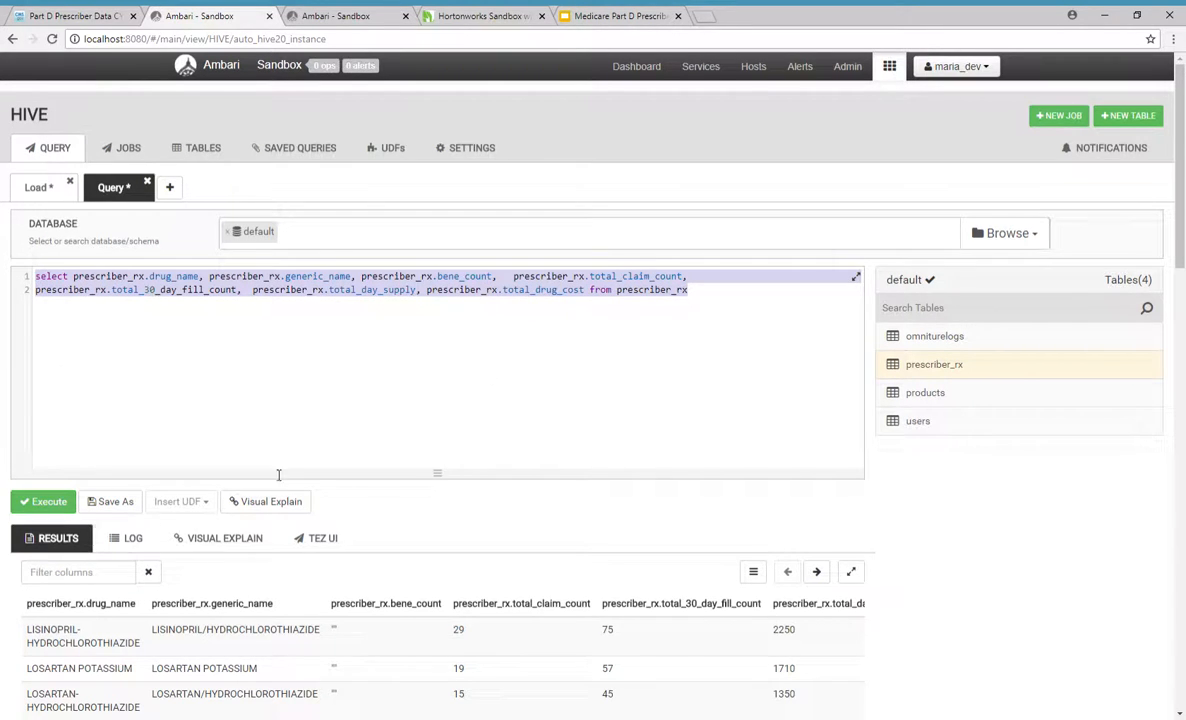
{"action": "left_click", "coordinate": [720, 325]}
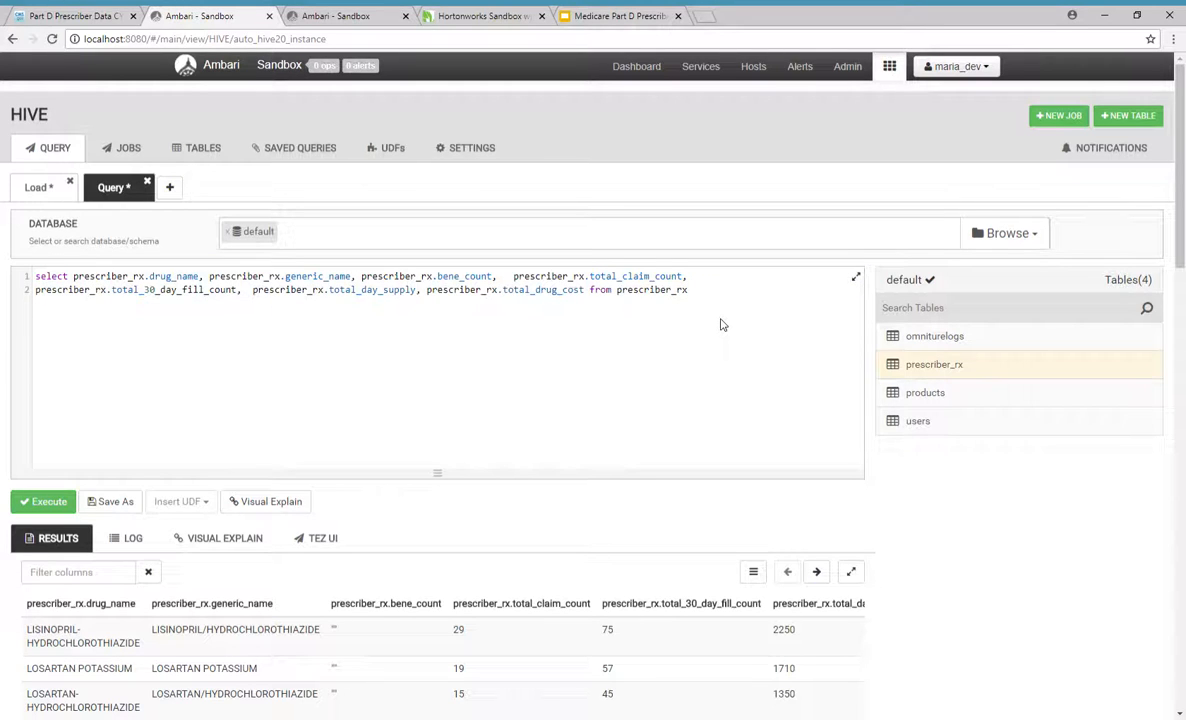
{"action": "left_click", "coordinate": [40, 502]}
{"action": "mouse_move", "coordinate": [1180, 250]}
{"action": "left_mouse_down"}
{"action": "mouse_move", "coordinate": [1184, 487]}
{"action": "mouse_move", "coordinate": [1180, 226]}
{"action": "left_mouse_up"}
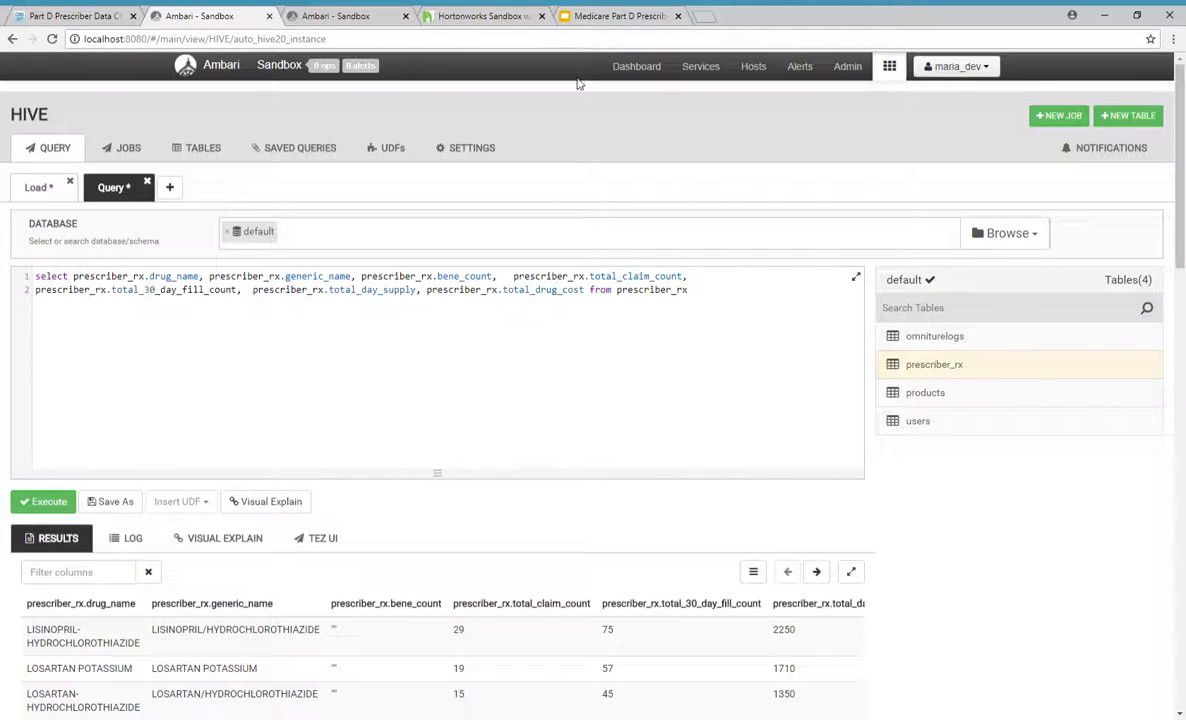